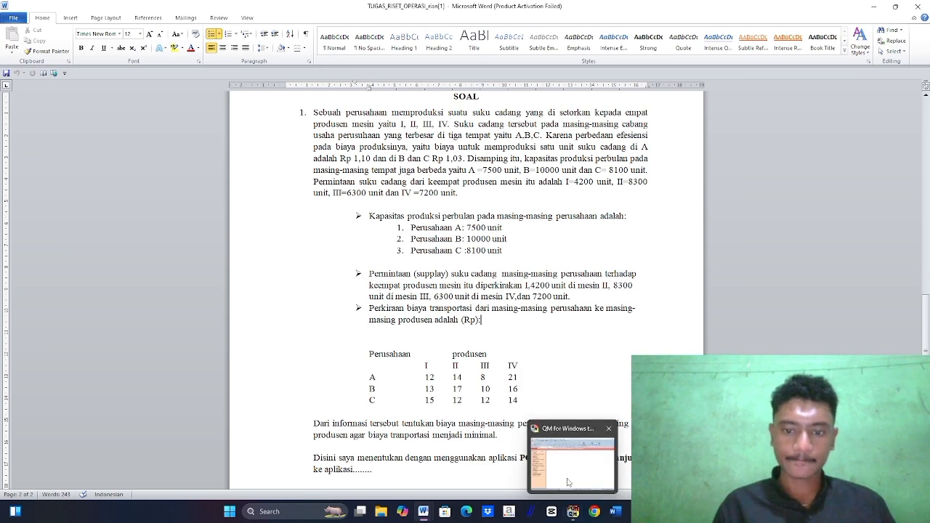
Switch to QM for Windows and create a Transportation data set with 3 sources, 4 destinations and row names A, B, C, D, E.
left_click(573, 512)
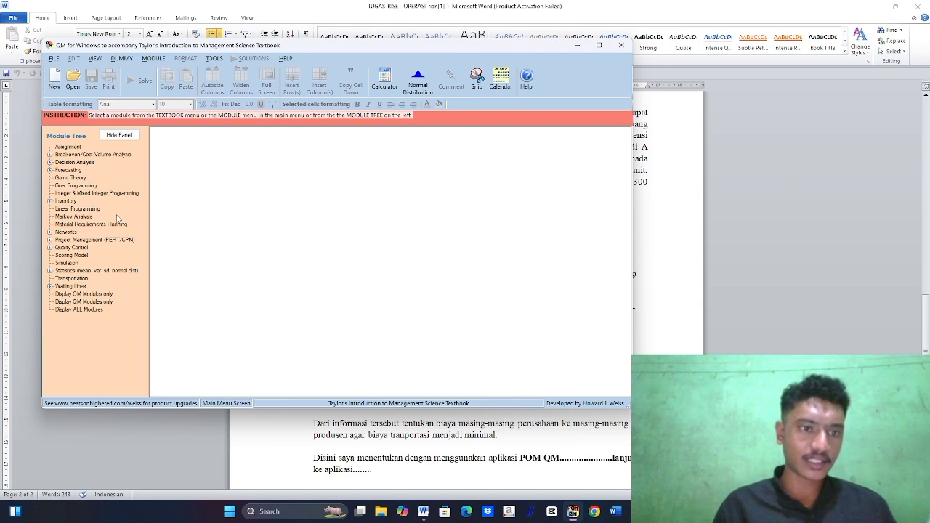
left_click(82, 280)
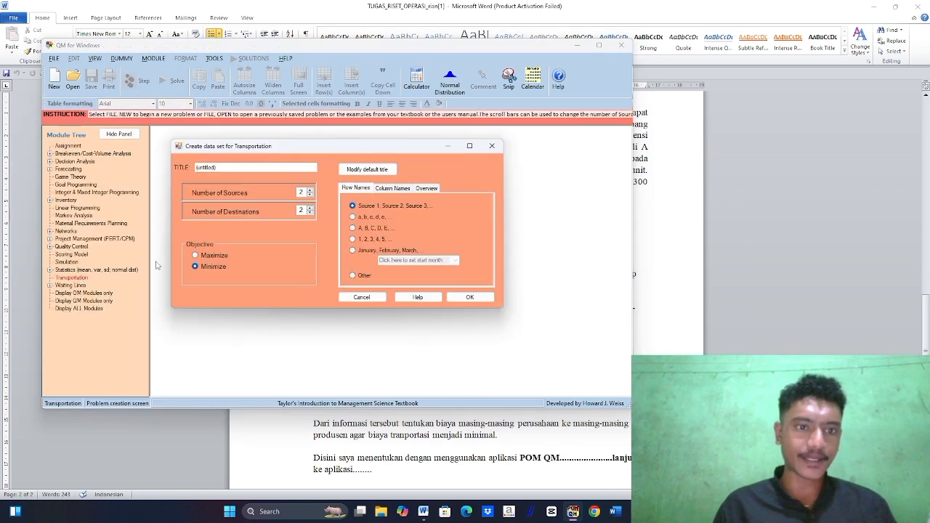
left_click(310, 190)
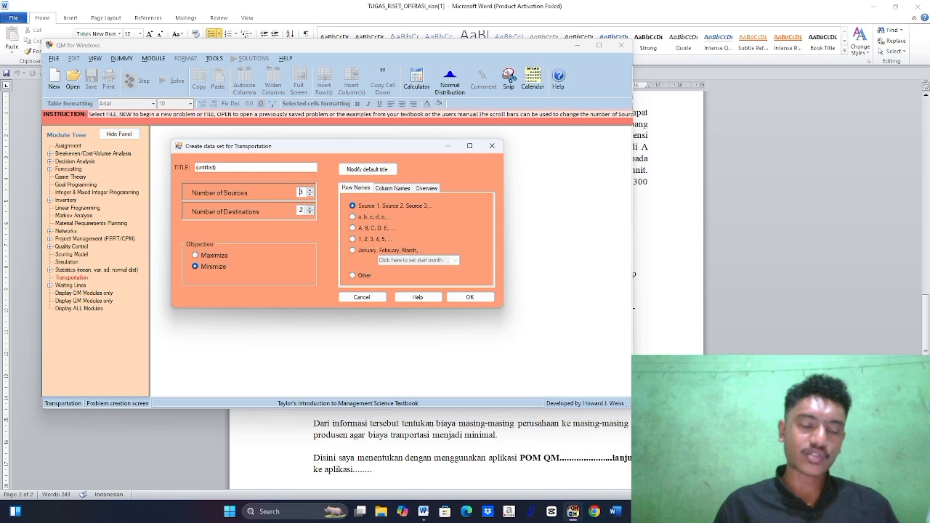
left_click(310, 208)
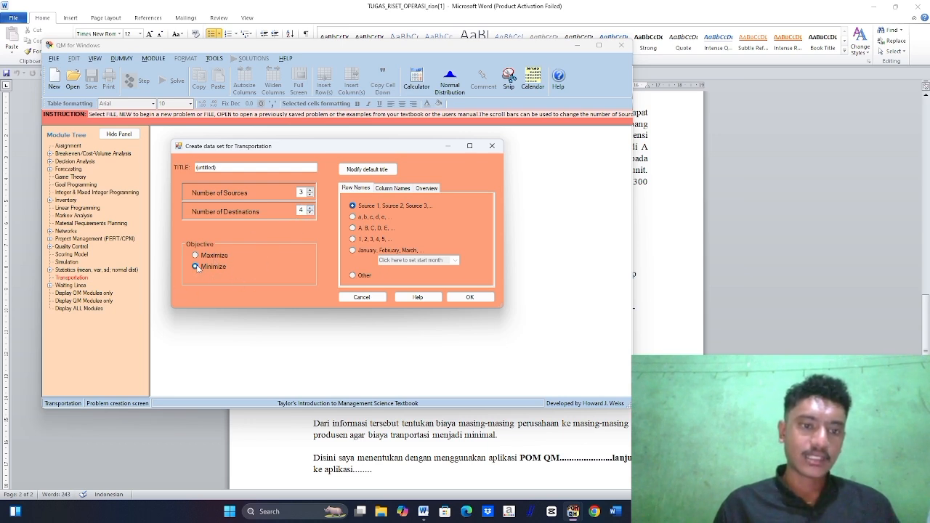
left_click(353, 228)
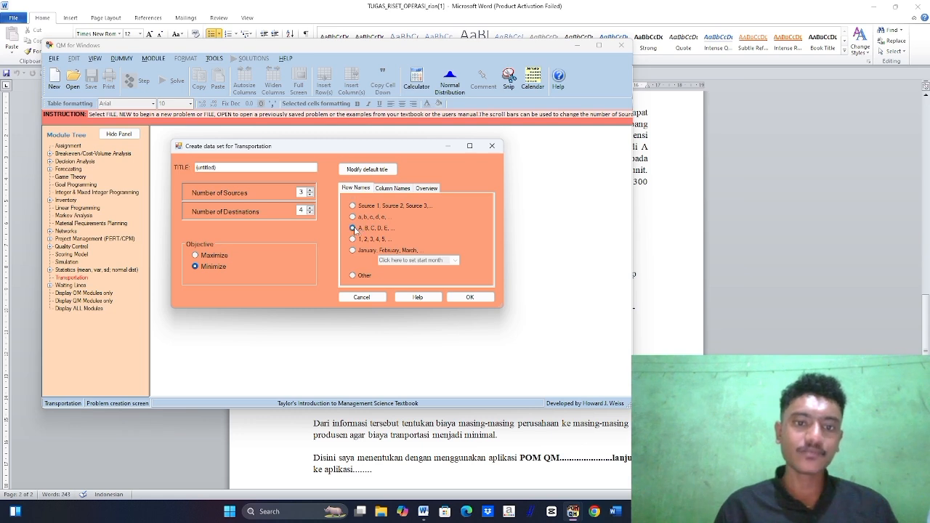
left_click(461, 299)
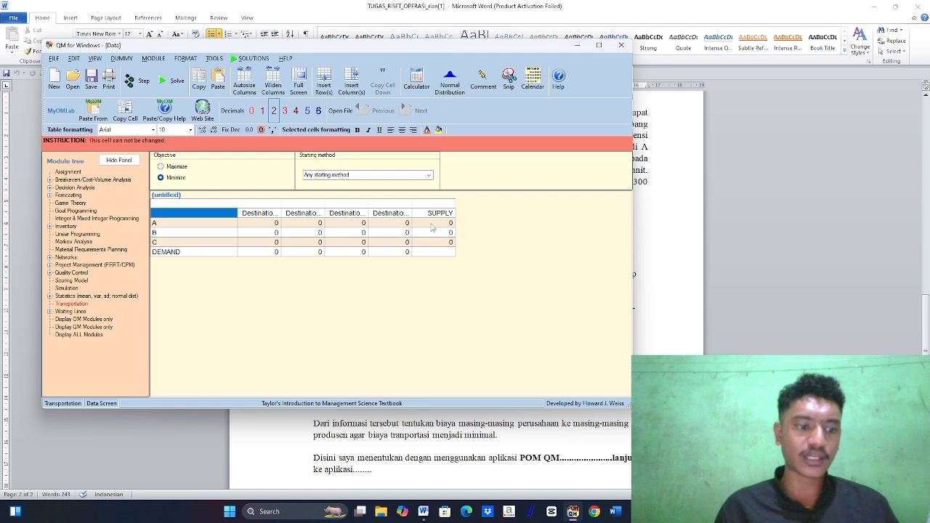
Enter the supply values: 7500 for A, 10000 for B and 8100 for C.
left_click(431, 224)
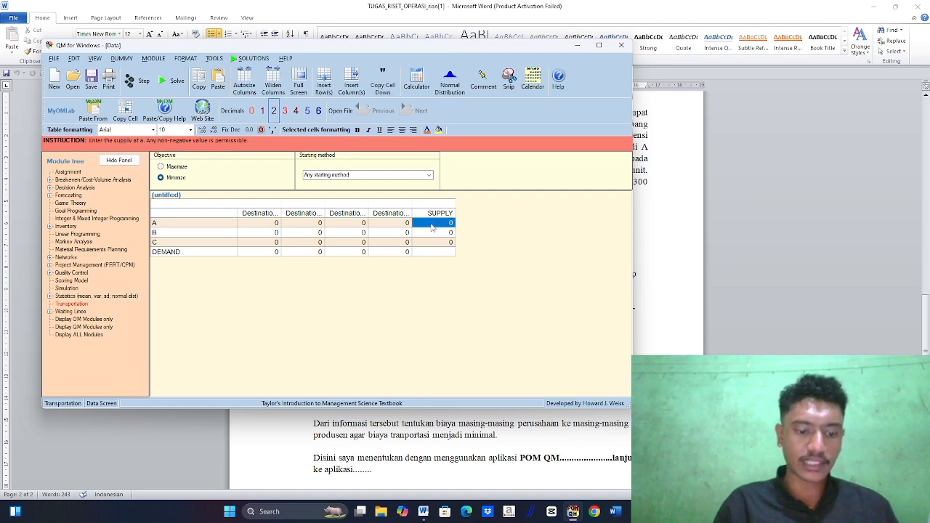
type("75")
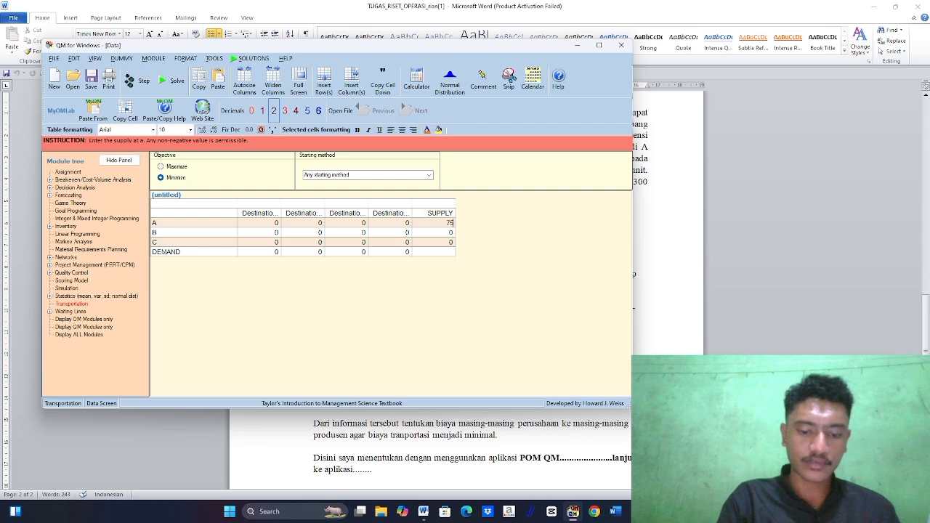
type("00")
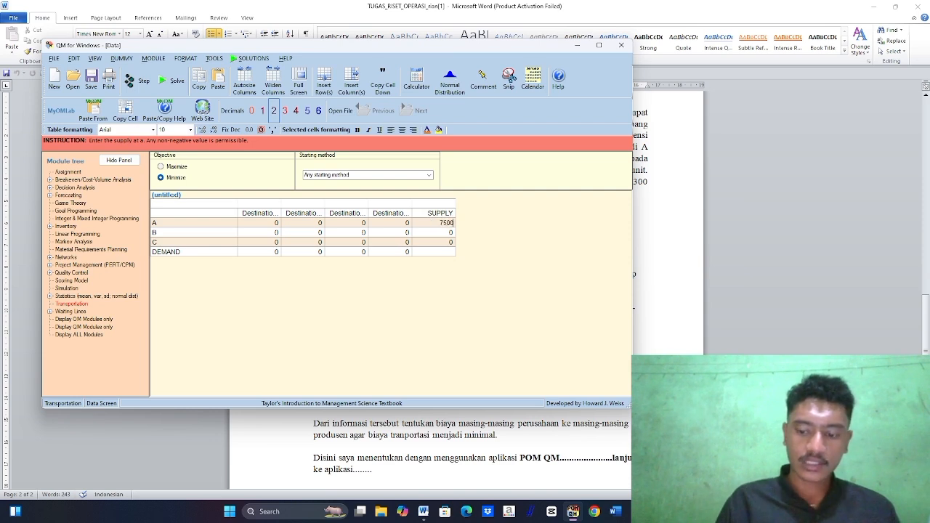
key("Return")
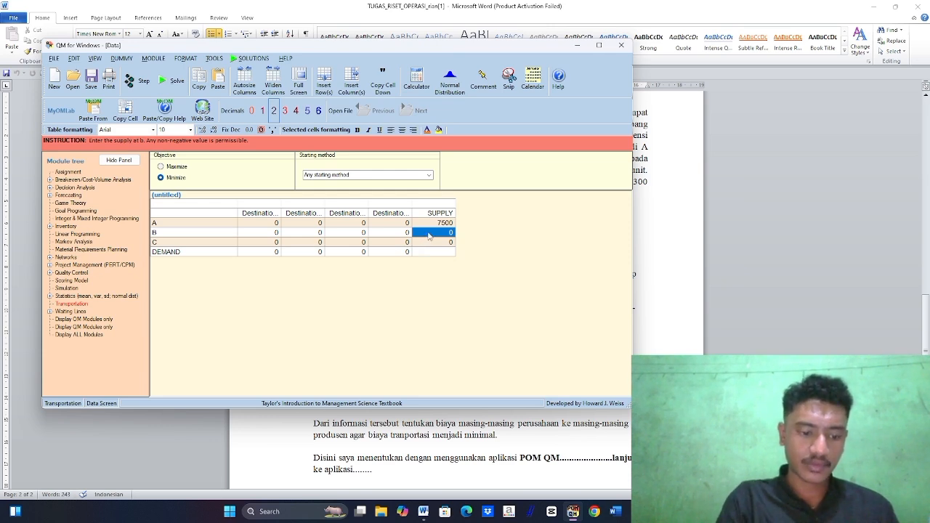
type("100")
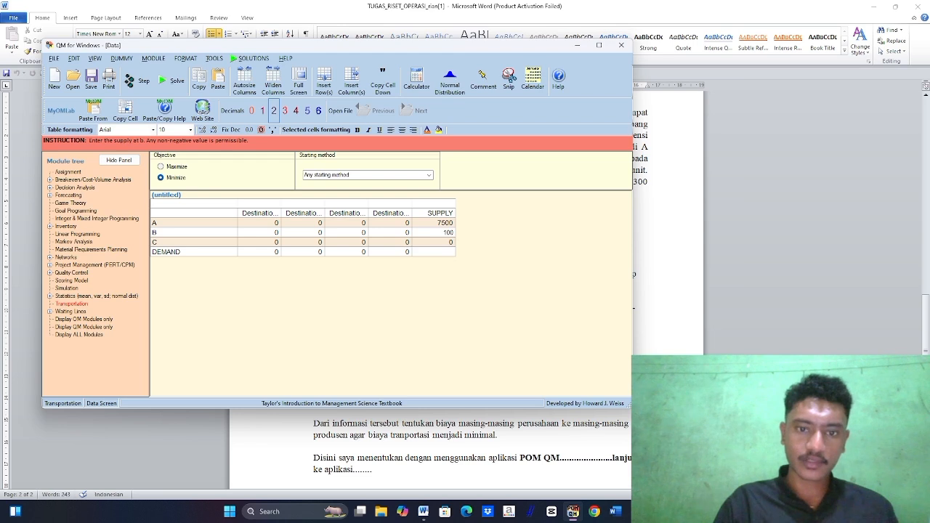
type("00")
key("Return")
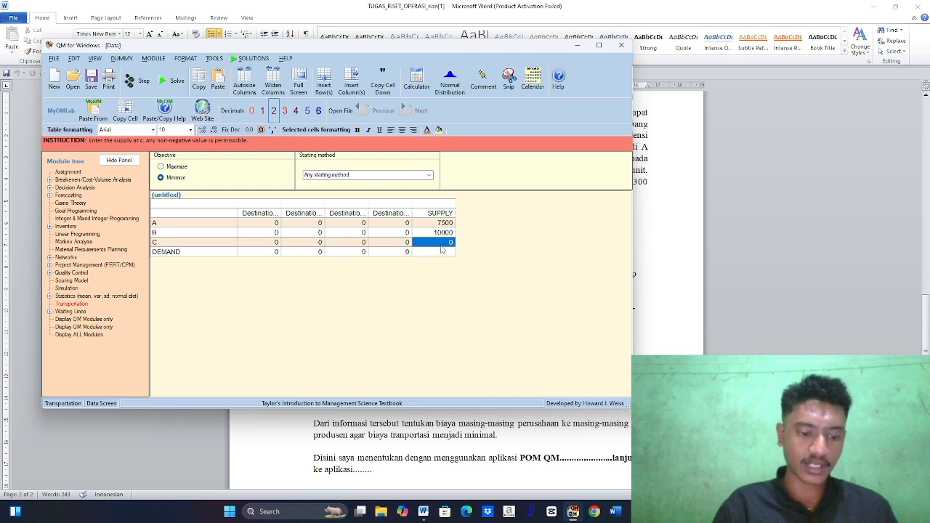
type("8")
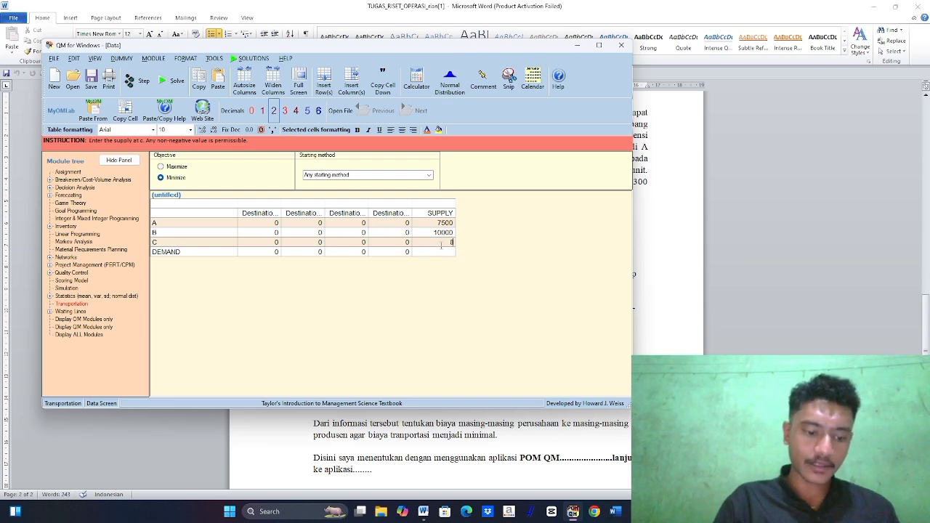
type("100")
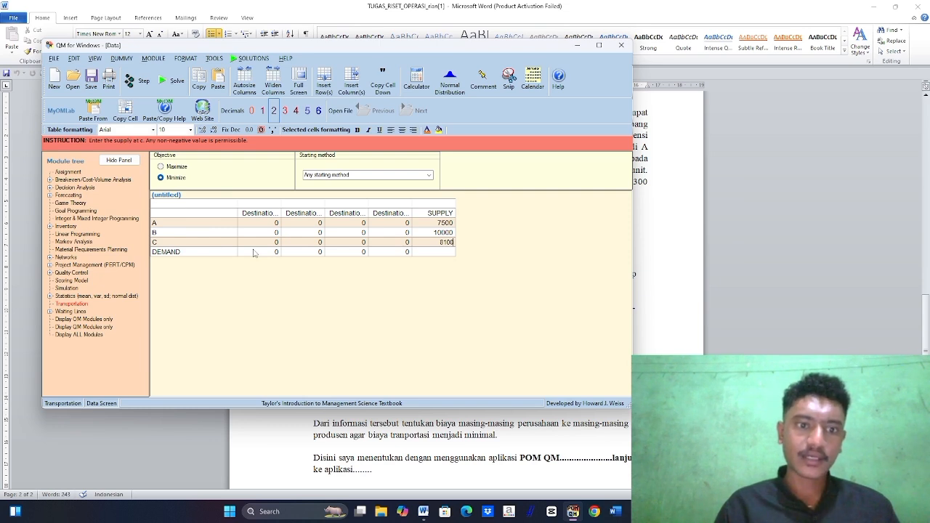
Rename the four destination columns as 1, 2, 3 and 4.
left_click(256, 213)
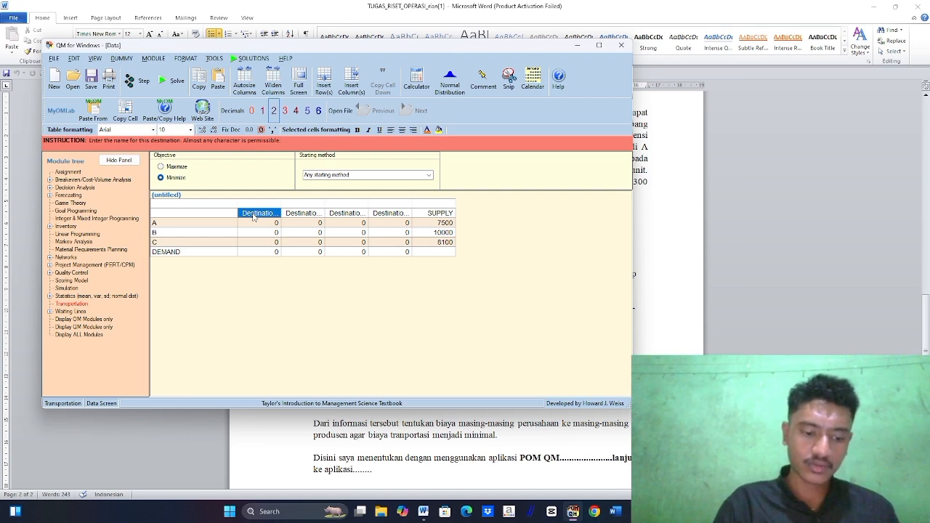
type("1")
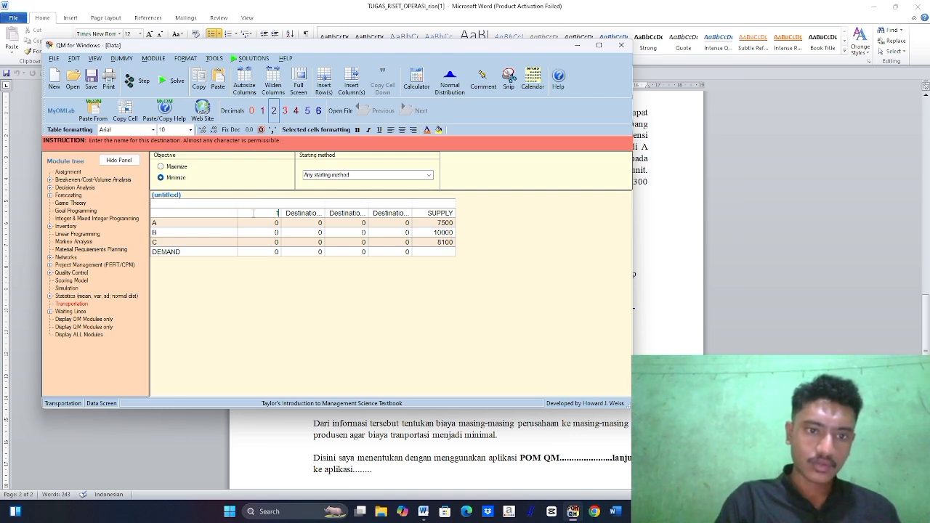
left_click(310, 213)
type("2")
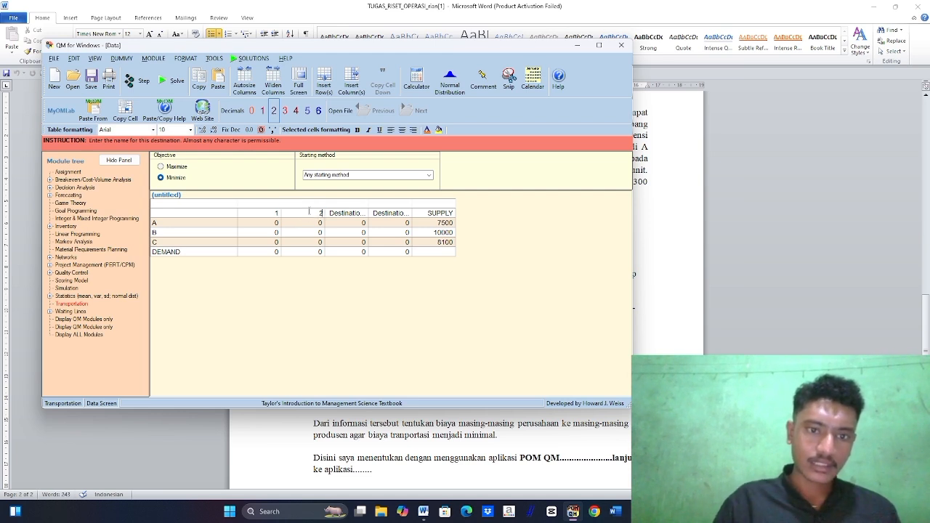
left_click(344, 212)
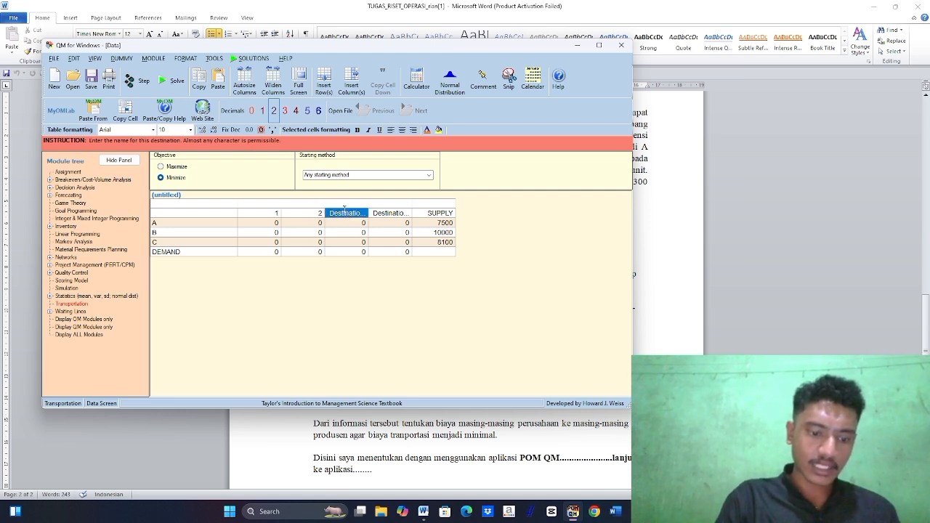
type("3")
left_click(388, 214)
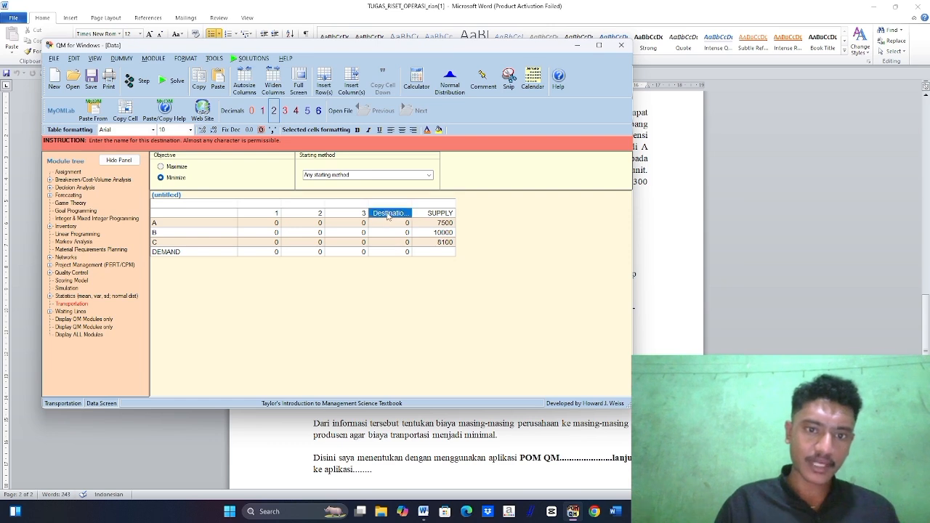
type("4")
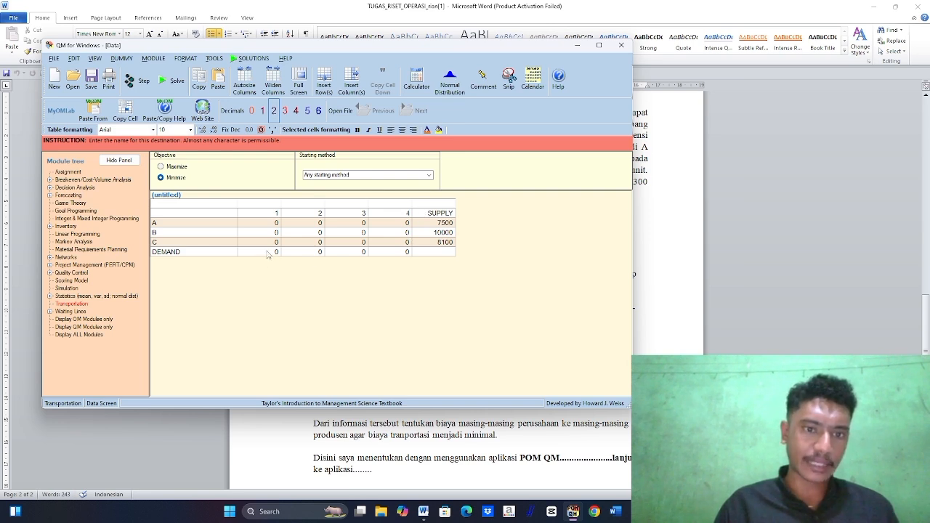
Enter the demand values 4200, 8300, 6300 and 7200 for destinations 1 to 4.
left_click(268, 253)
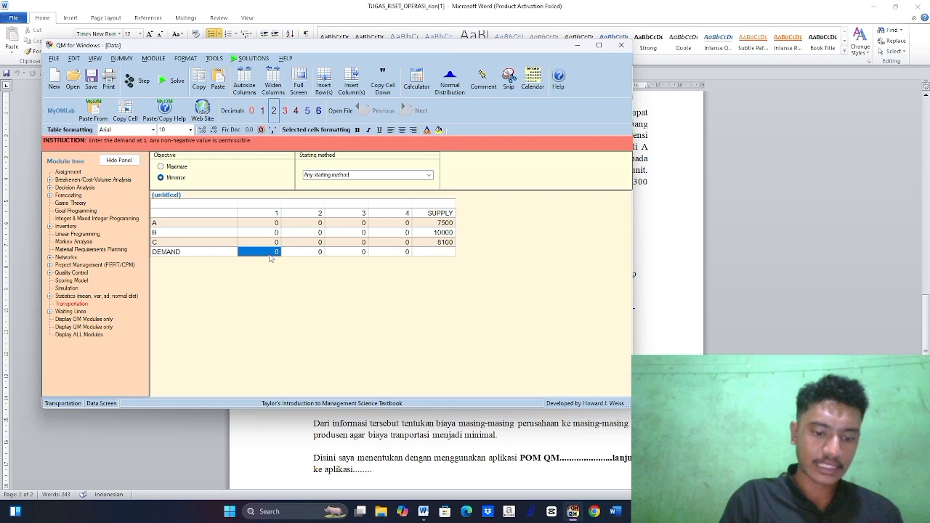
type("4200")
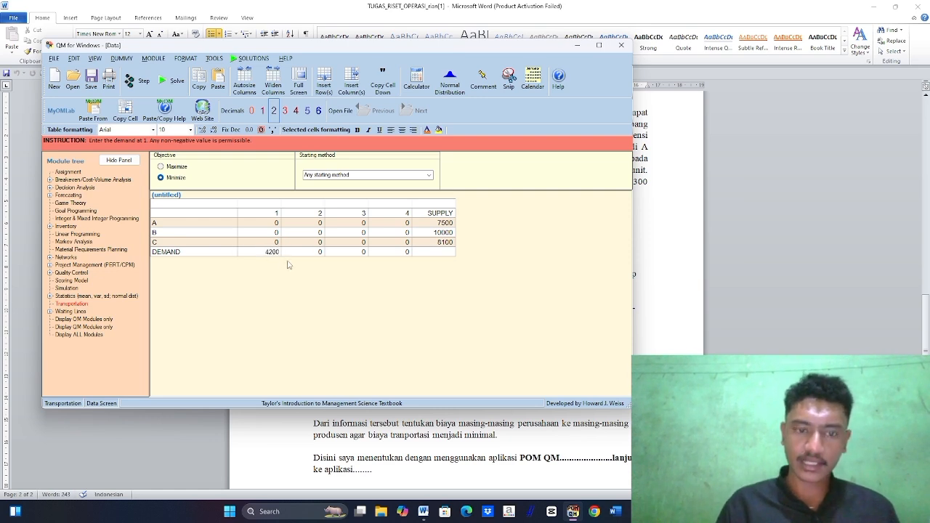
key("Tab")
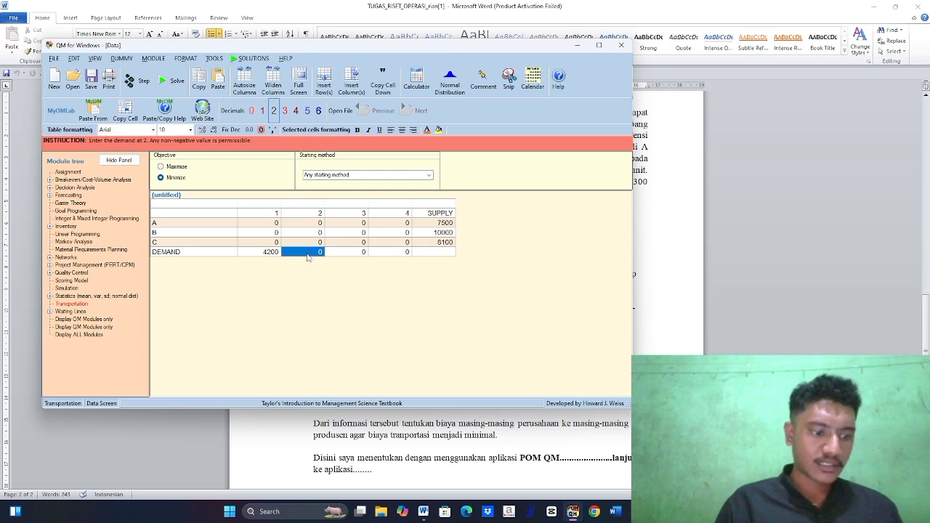
type("8300")
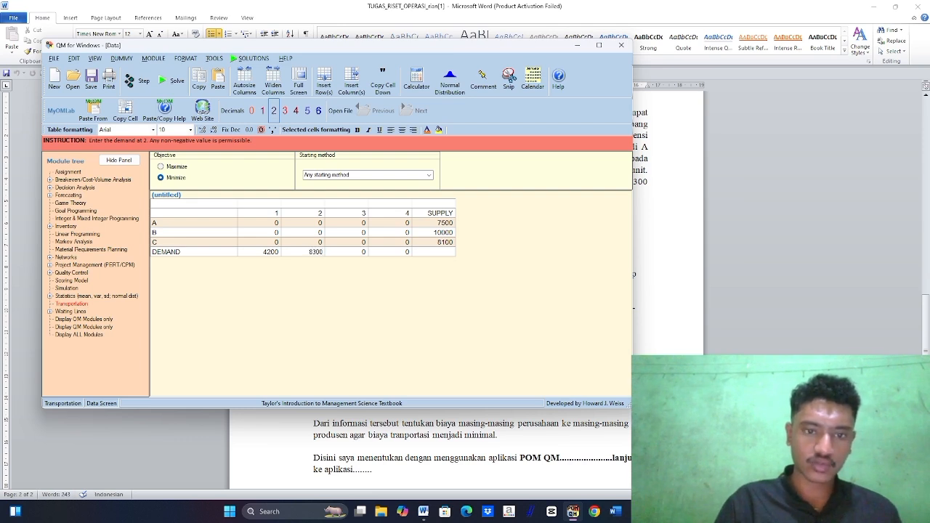
key("Return")
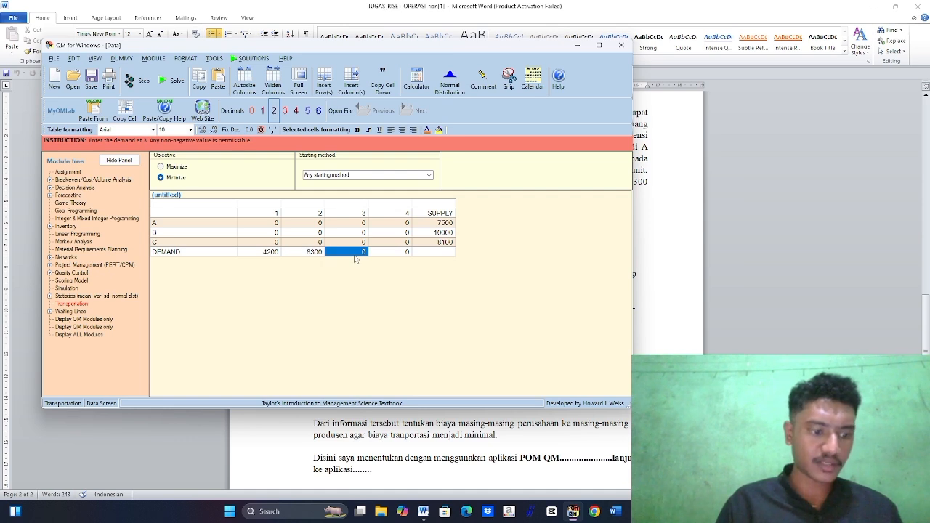
type("6")
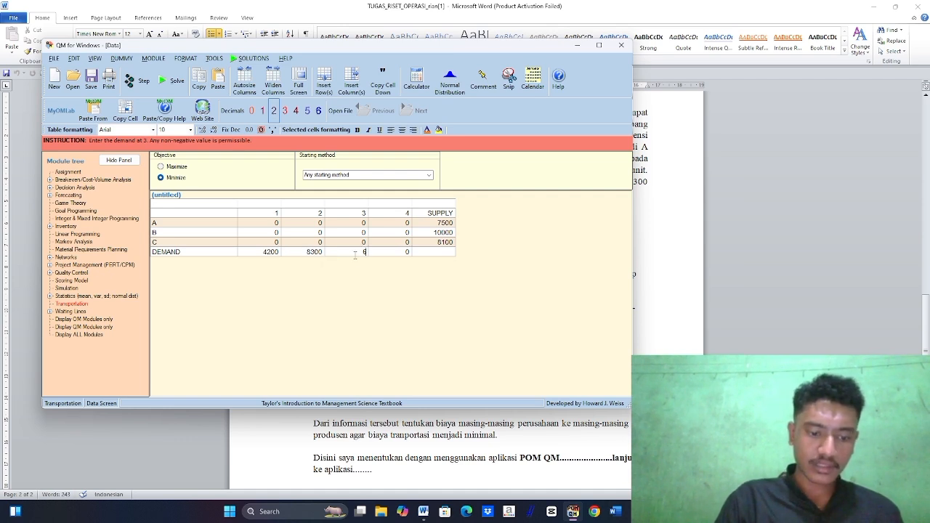
type("300")
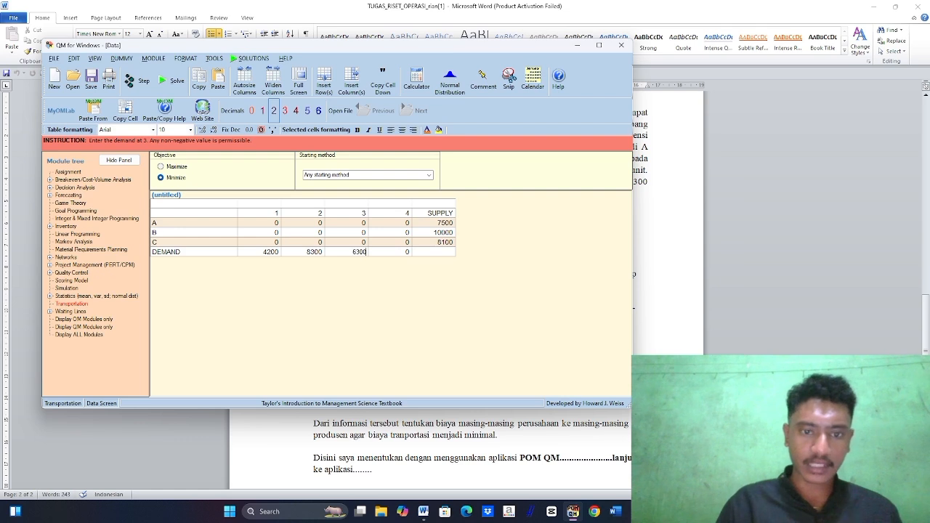
key("Tab")
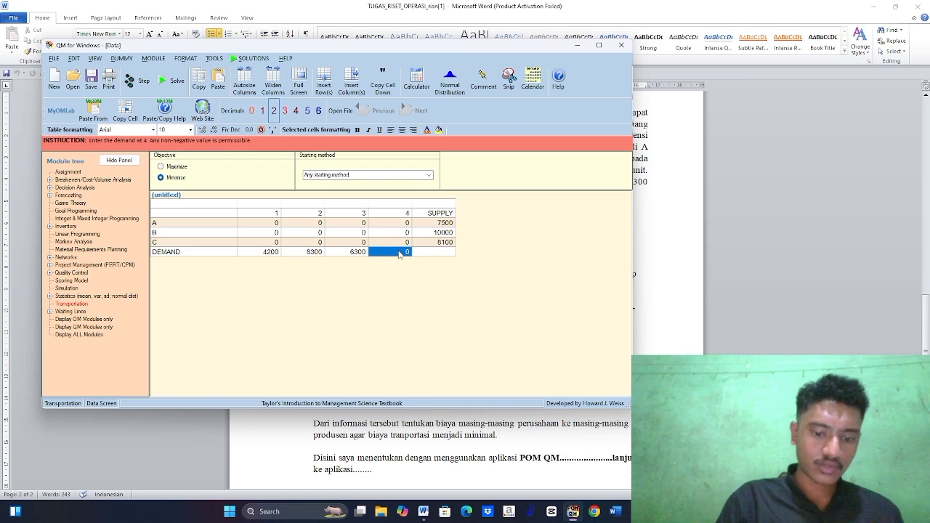
type("7200")
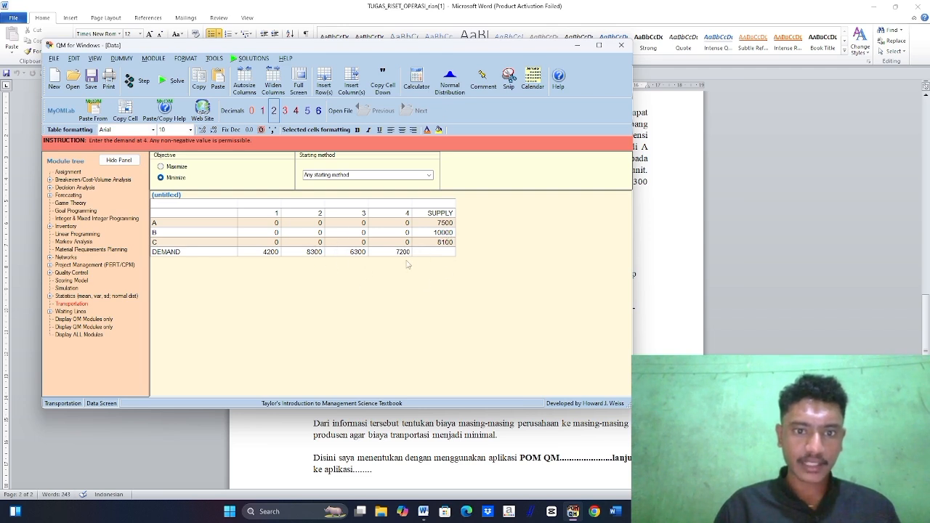
Enter the shipping costs to destination 1: 12 from A, 13 from B and 15 from C.
left_click(264, 225)
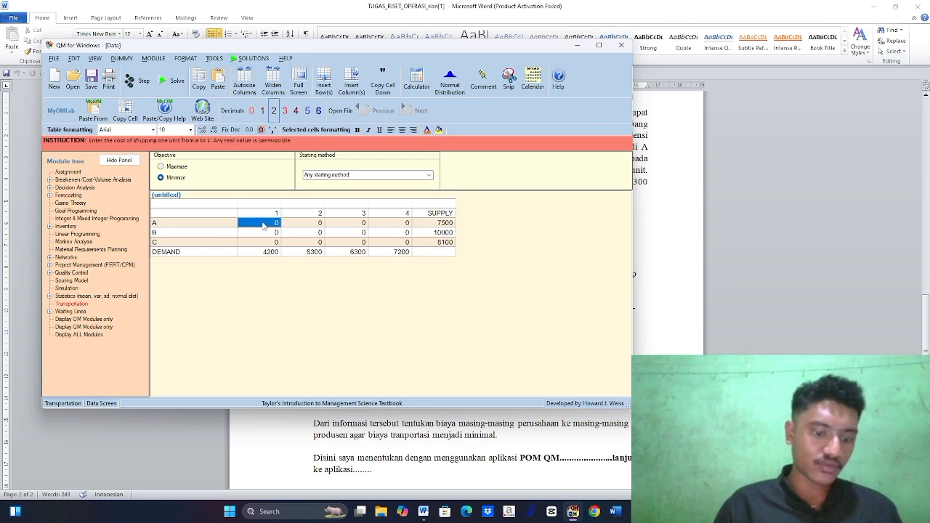
type("12")
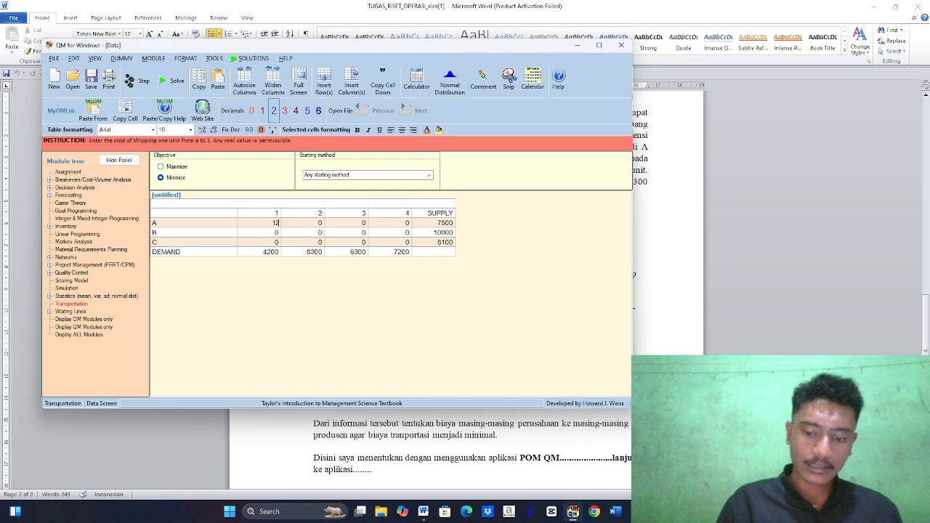
key("Return")
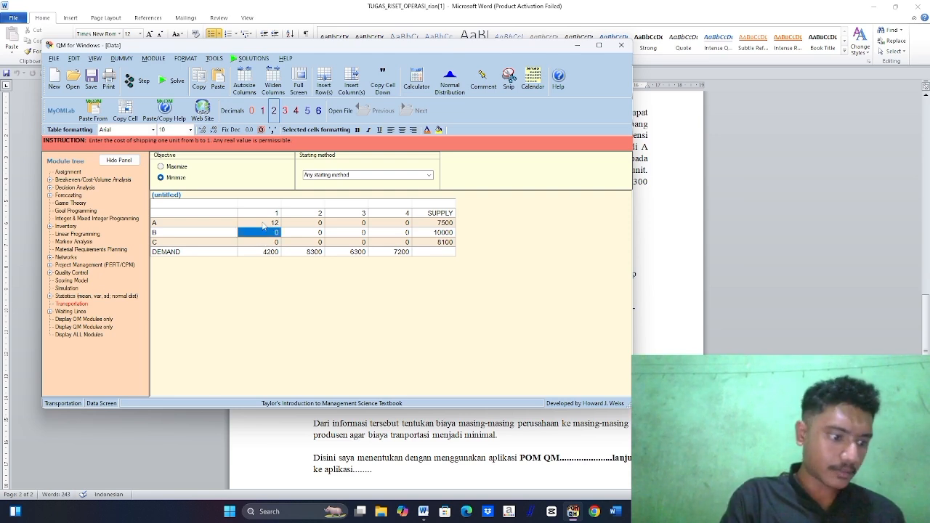
type("13")
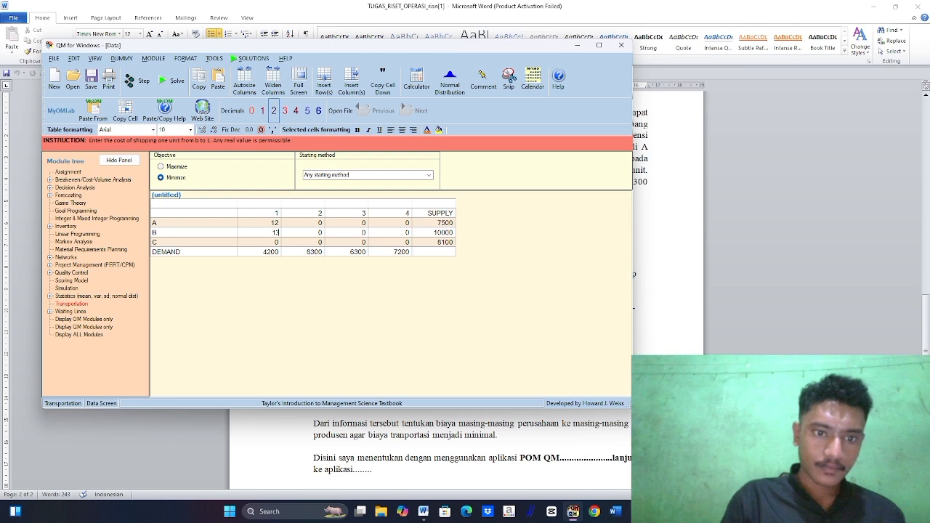
key("Return")
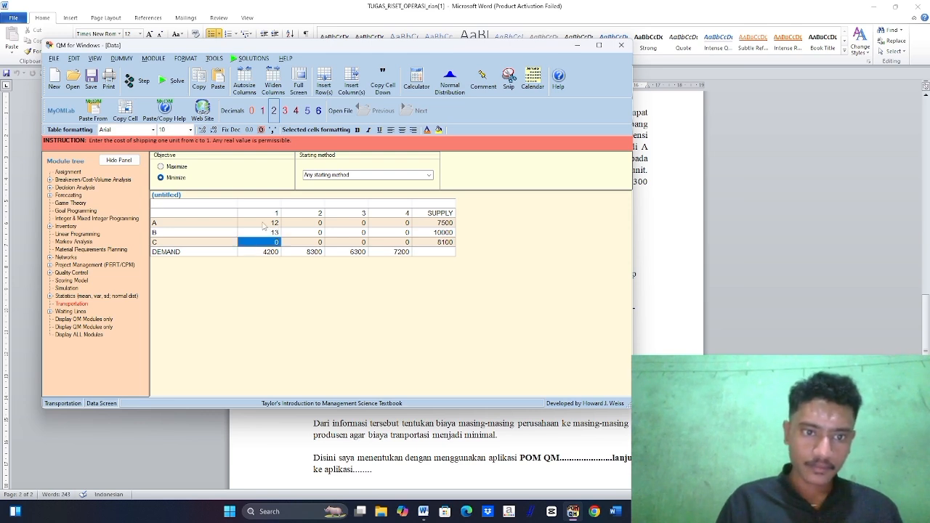
type("15")
Enter the shipping costs to destination 2: 14 from A, 17 from B and 12 from C.
left_click(303, 223)
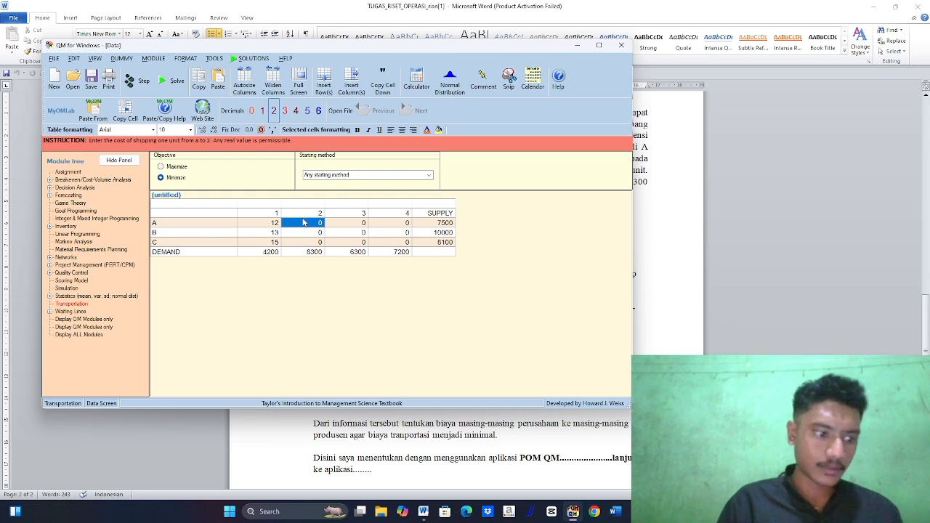
type("14")
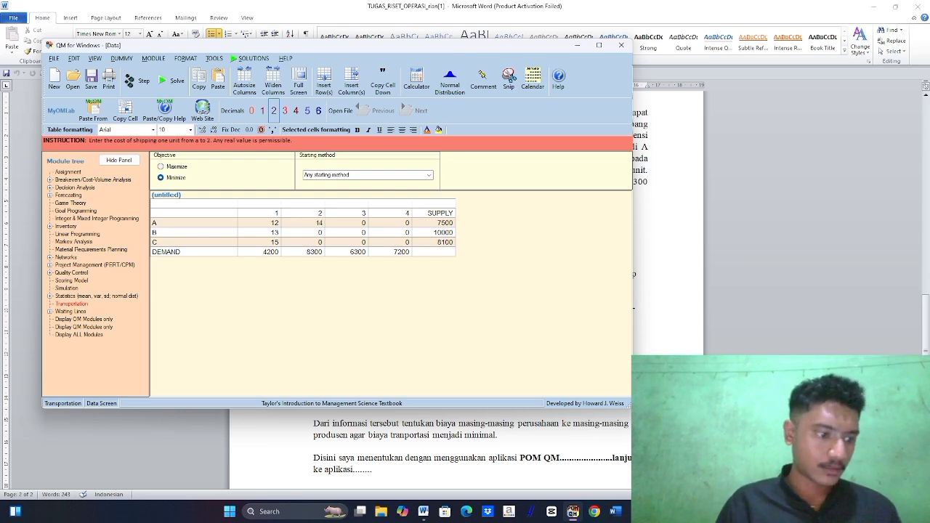
key("Return")
type("17")
key("Return")
type("12")
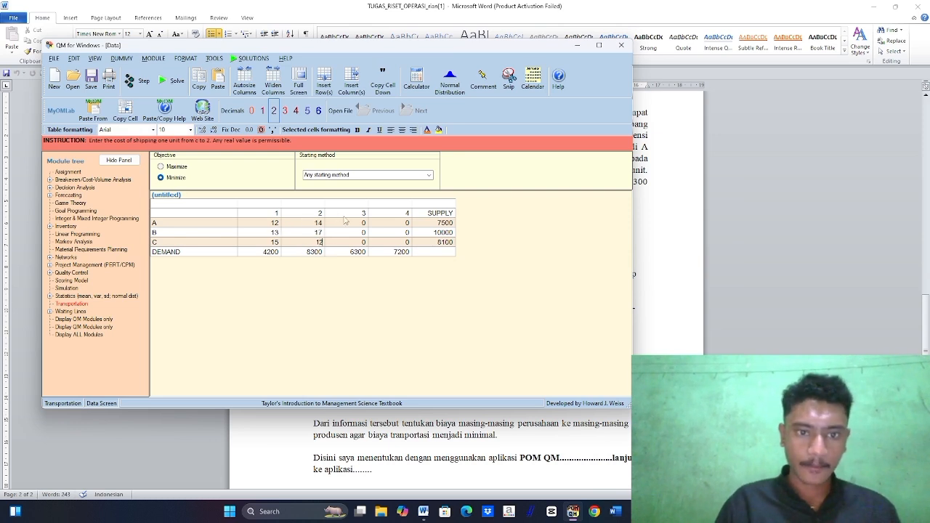
Enter the shipping costs to destination 3: 8 from A, 10 from B and 12 from C.
left_click(346, 223)
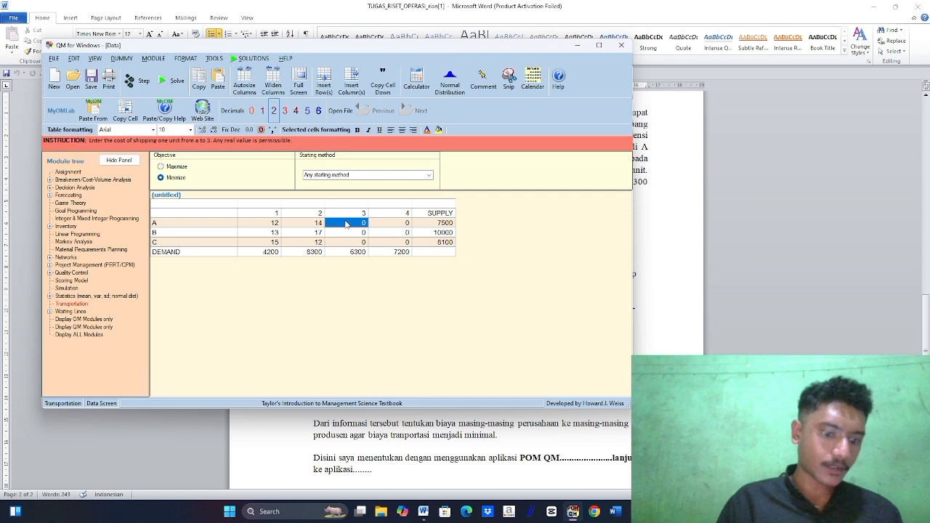
type("8")
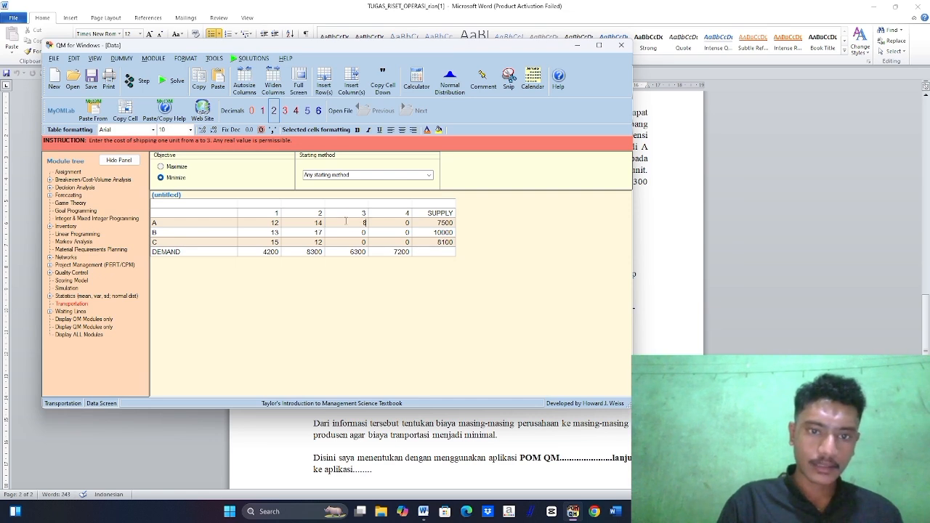
key("Return")
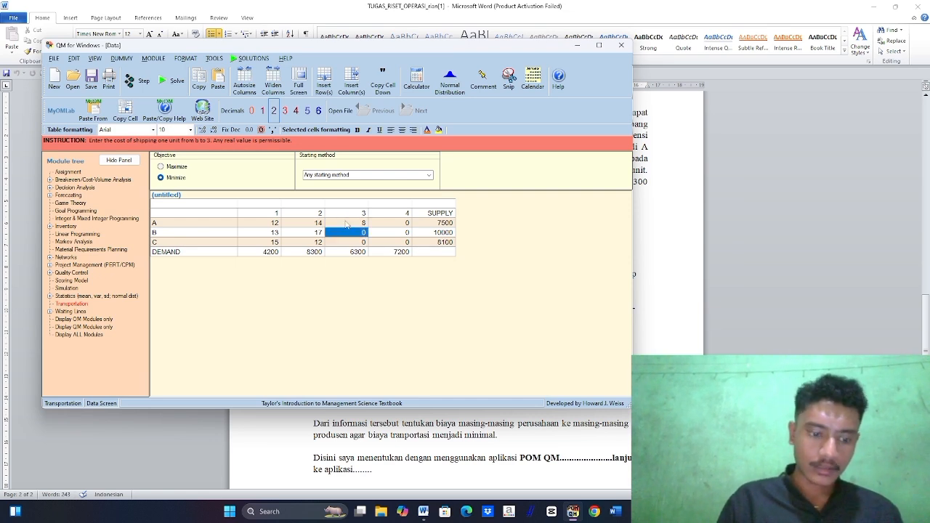
type("10")
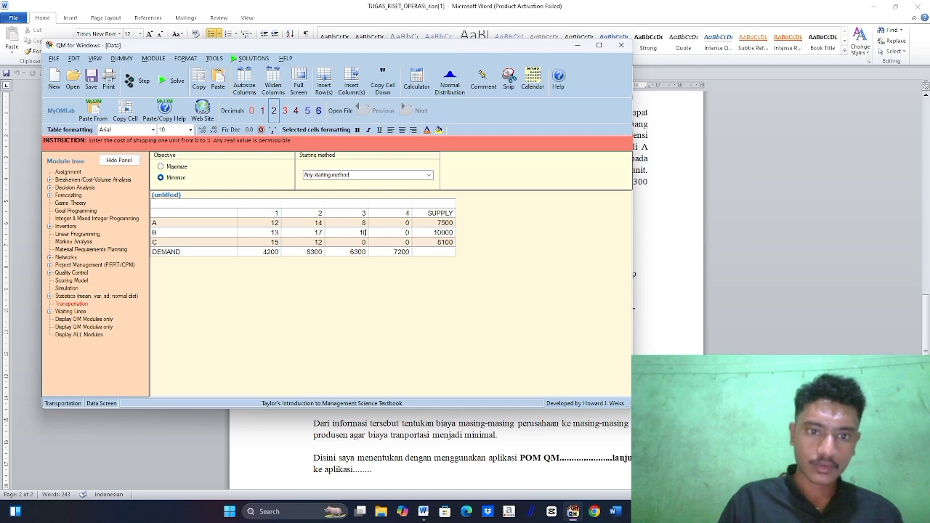
key("Return")
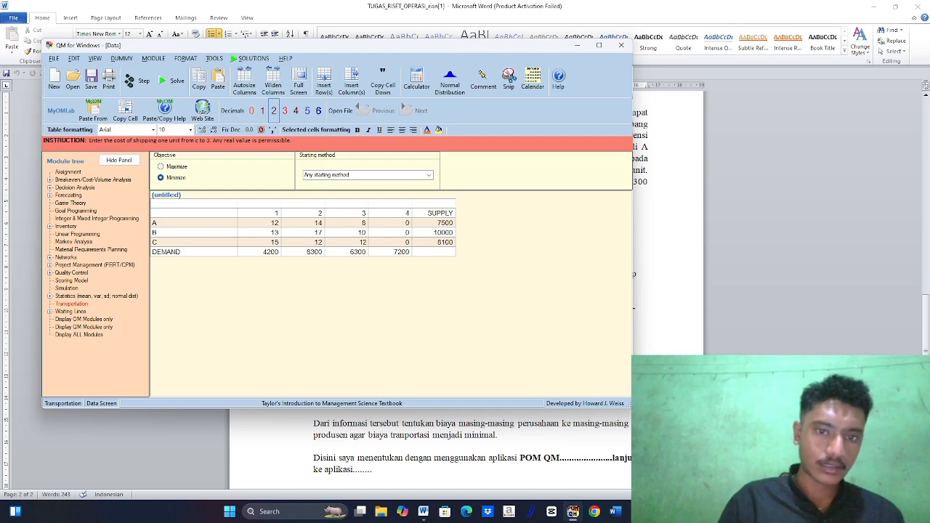
Enter the shipping costs to destination 4: 21 from A, 16 from B and 14 from C.
left_click(399, 225)
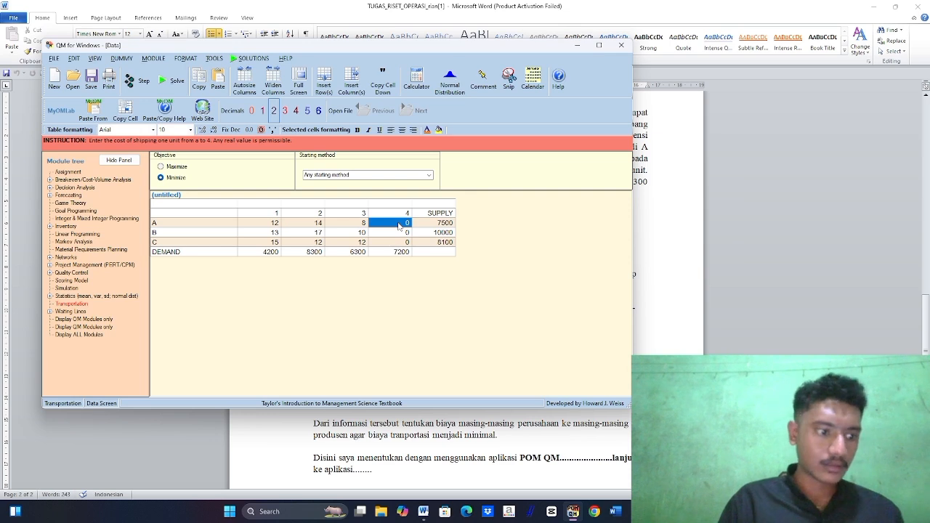
type("21")
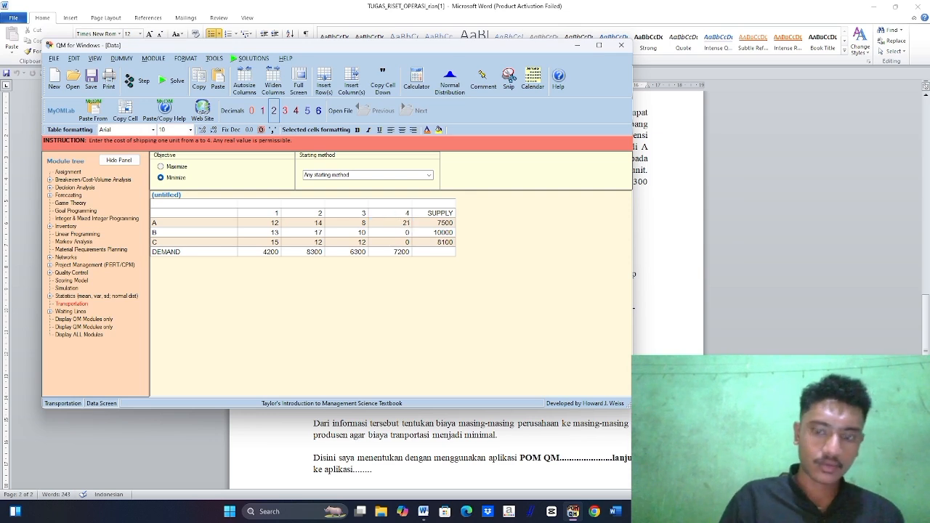
key("Return")
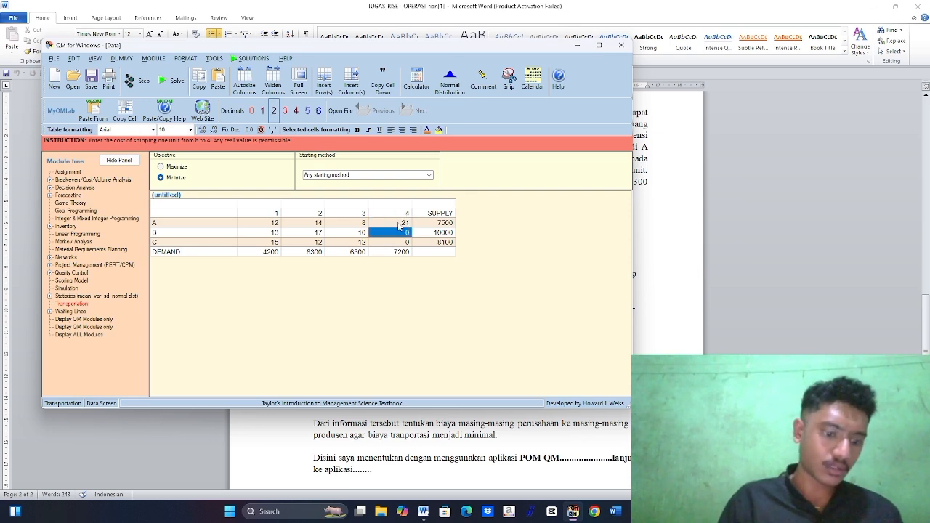
type("16")
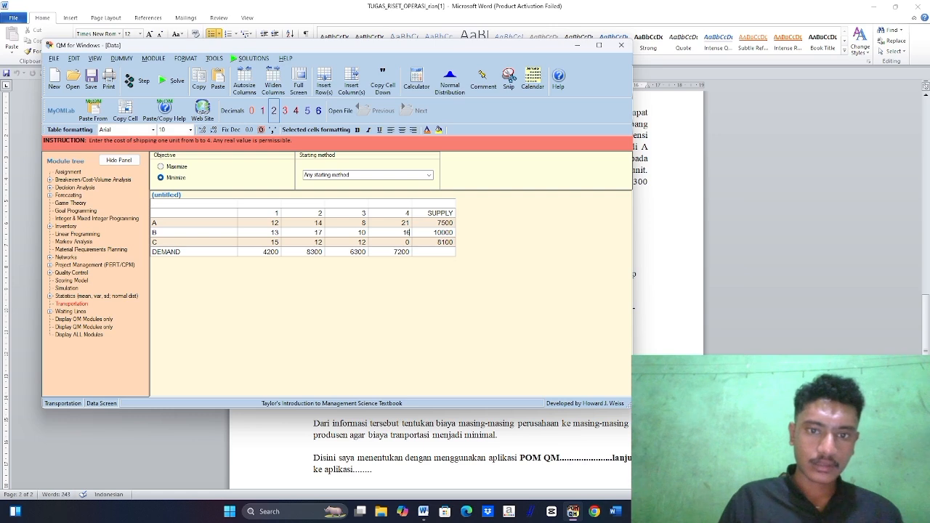
key("Return")
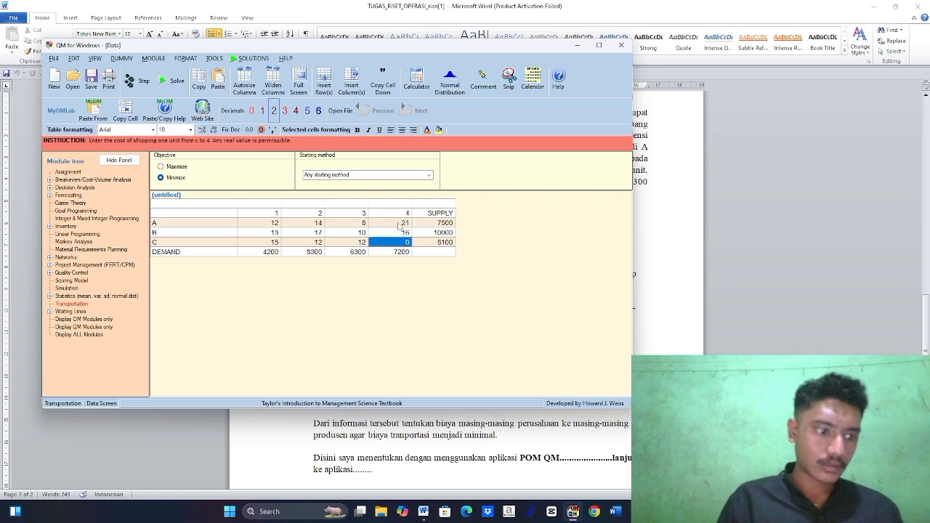
type("14")
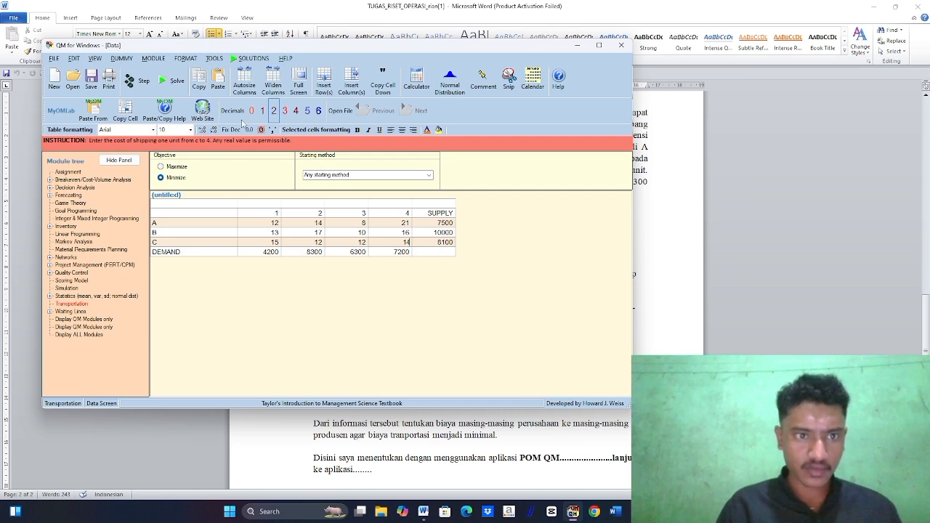
Solve the transportation problem and open its shipping list, closing the shipments with costs window.
left_click(173, 82)
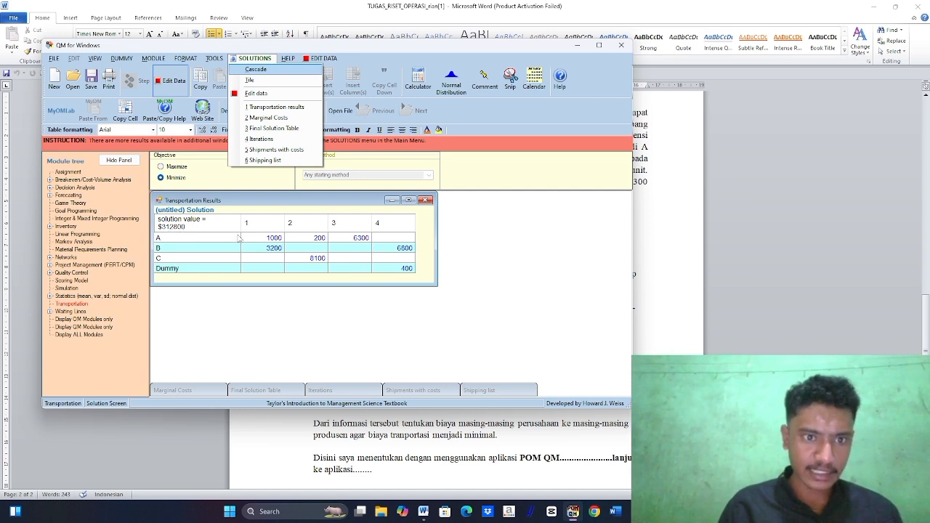
left_click(280, 161)
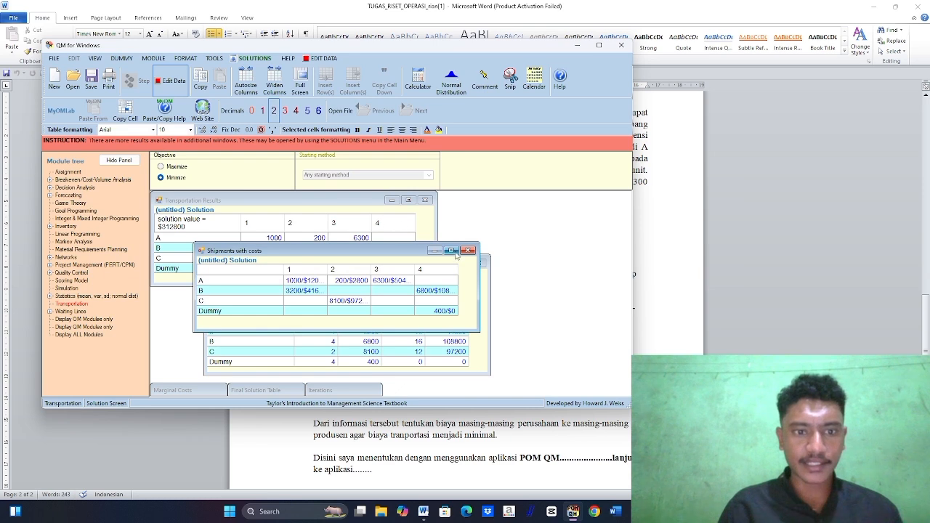
left_click(468, 251)
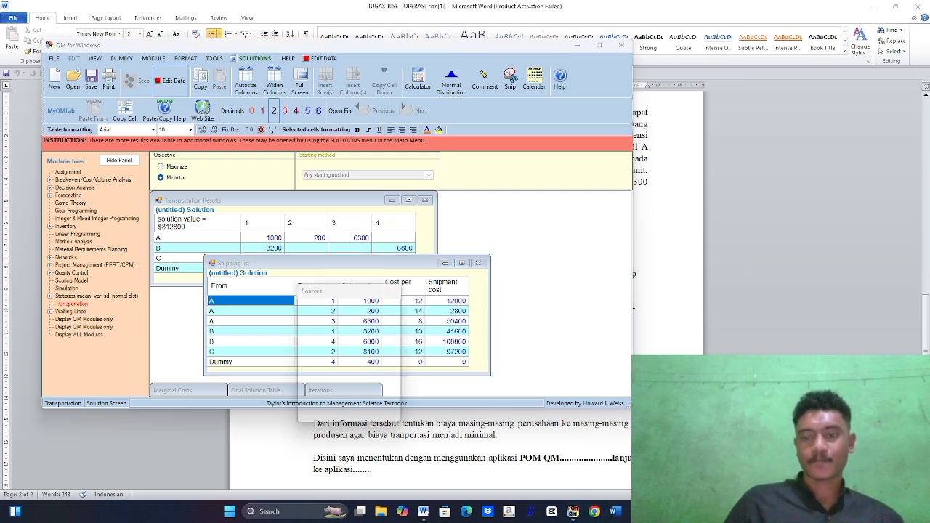
key("alt+Tab")
left_click(660, 332)
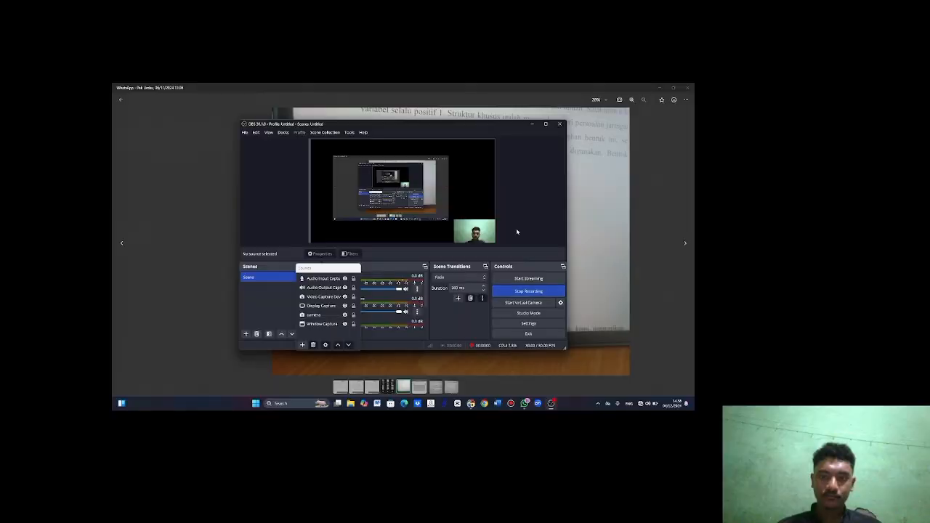
left_click(532, 124)
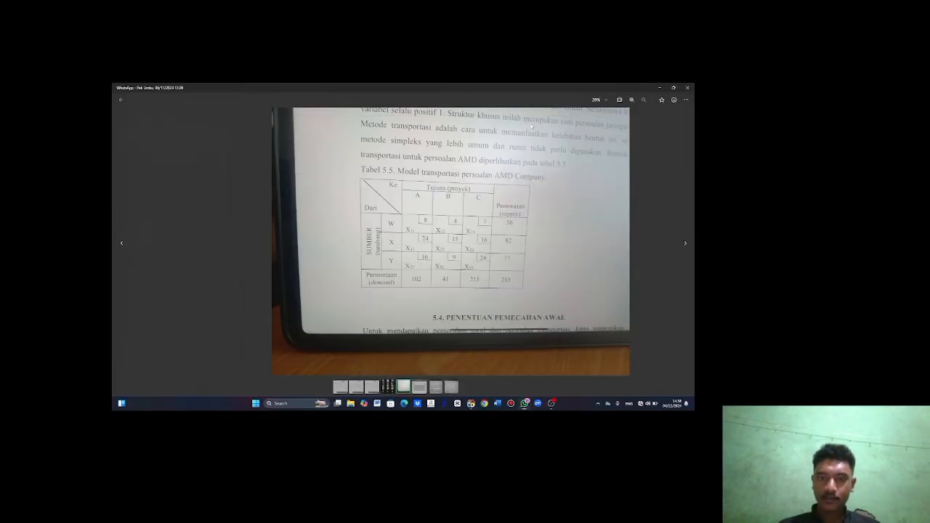